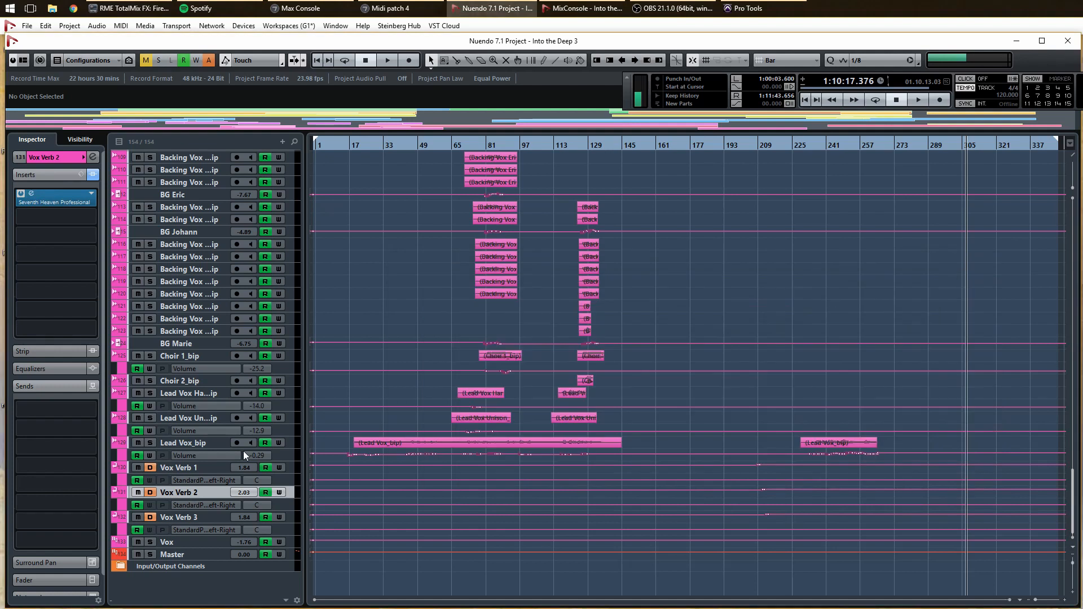
Step: Select the Vox Verb 3 channel and open its first insert plug-in
left_click(198, 516)
left_click(30, 194)
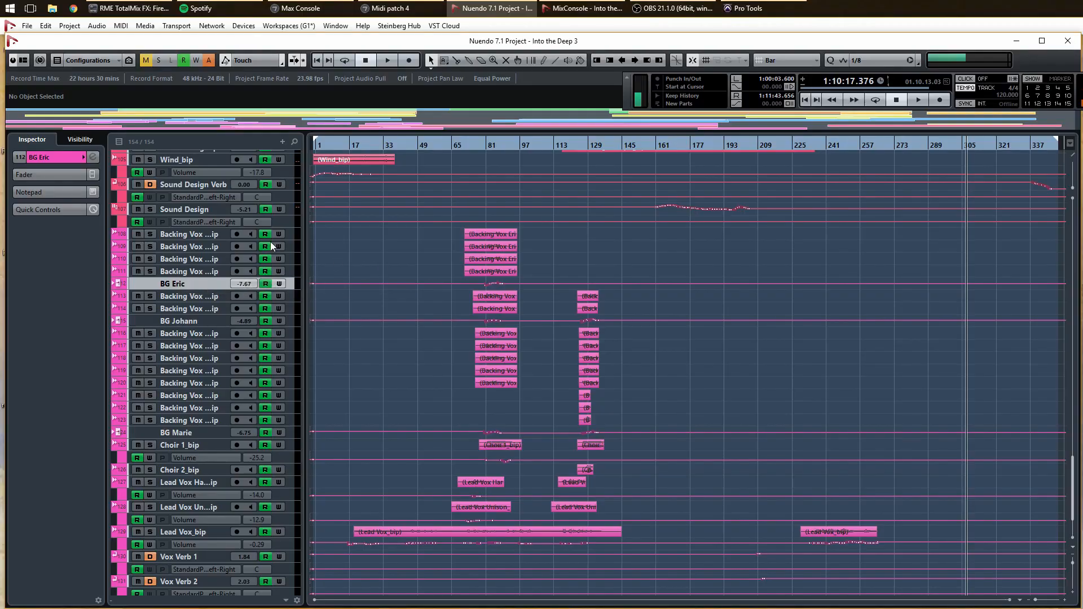
Step: Open the Virtual Mix Rack insert on backing vocal track 108 and move its window so the whole rack is in view
left_click(182, 231)
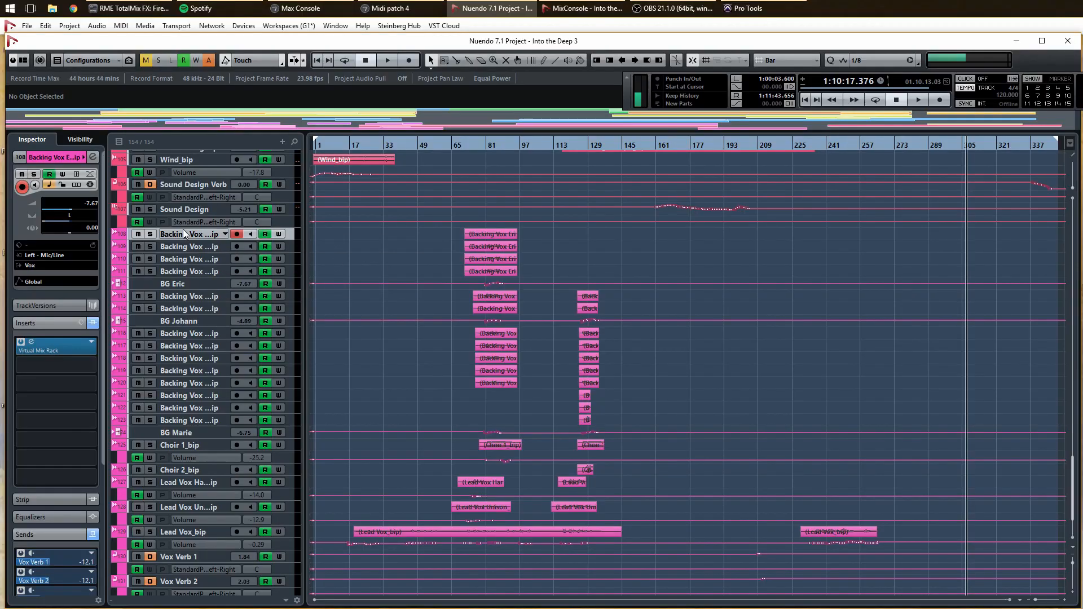
left_click(32, 341)
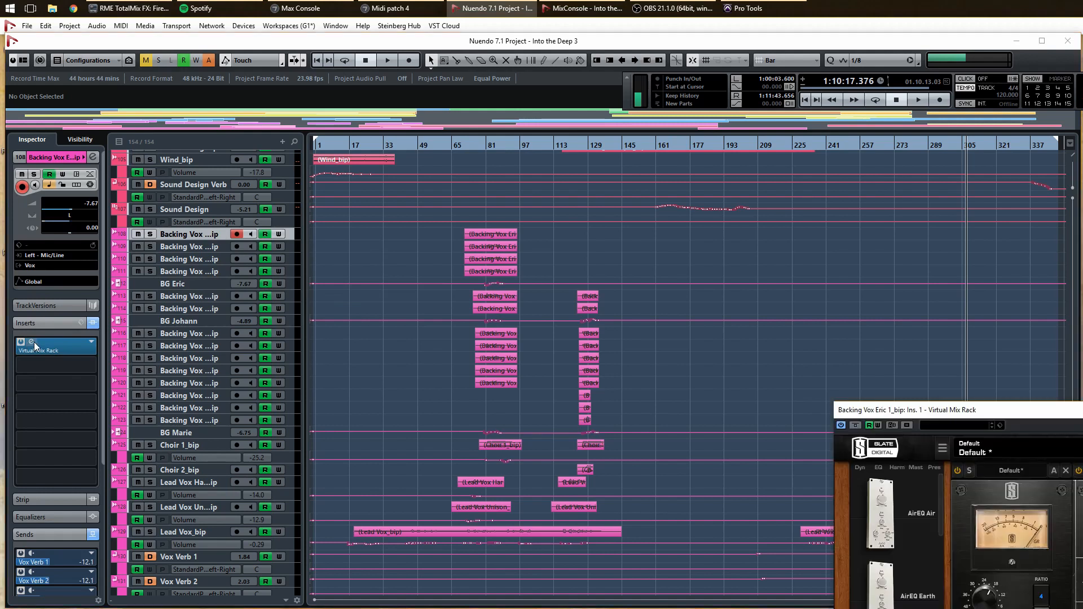
left_click_drag(961, 410, 727, 195)
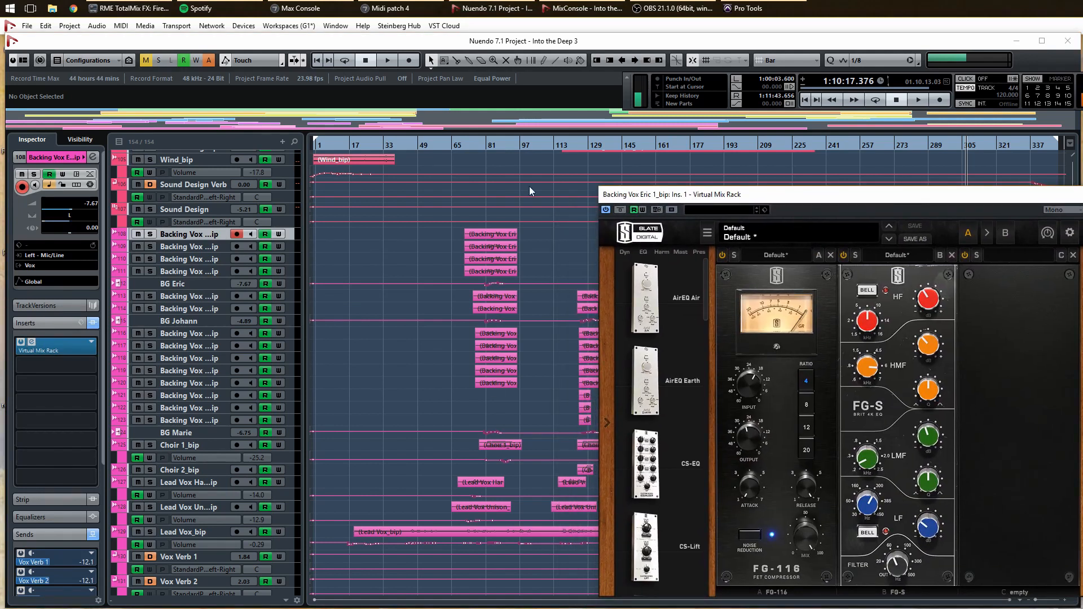
Step: Play from about bar 81 with track 108 soloed, adding backing vocal tracks 109, 110 and 111 to the solo
left_click(483, 143)
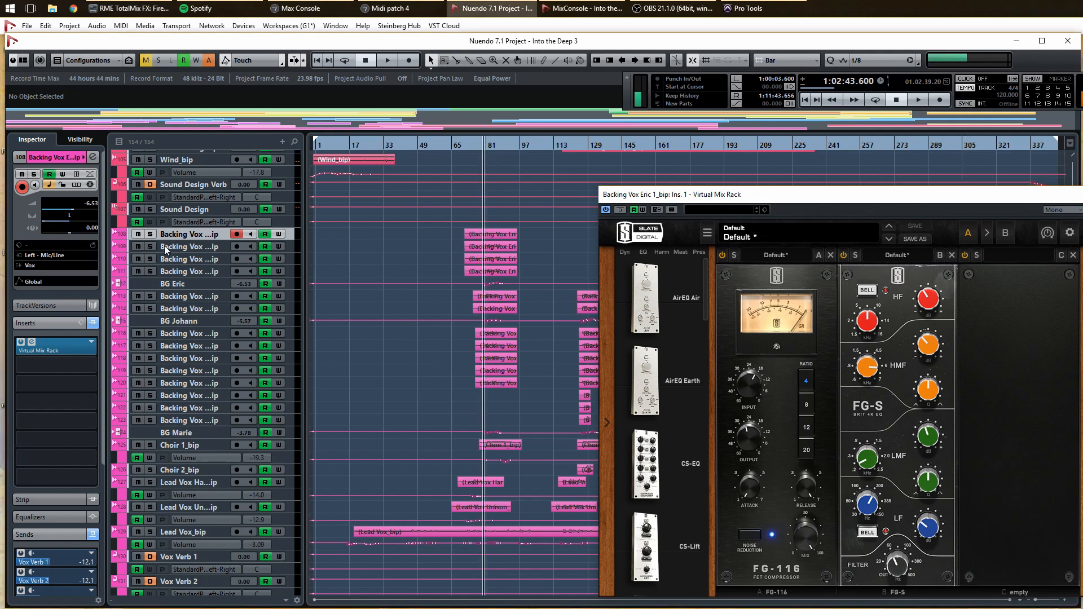
left_click(150, 234)
key("space")
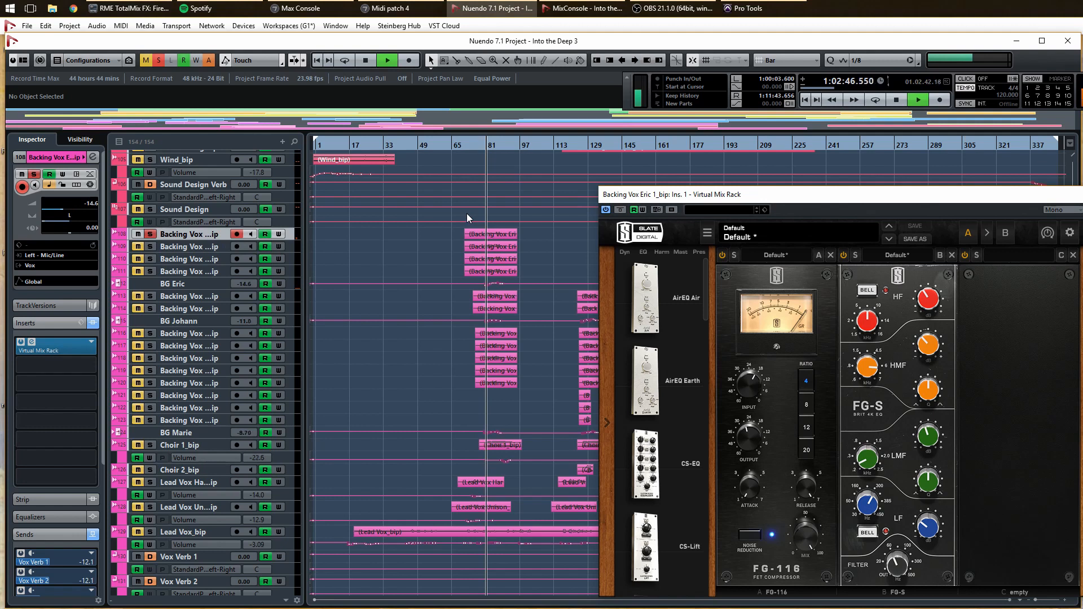
left_click(153, 248)
left_click(152, 260)
left_click(152, 270)
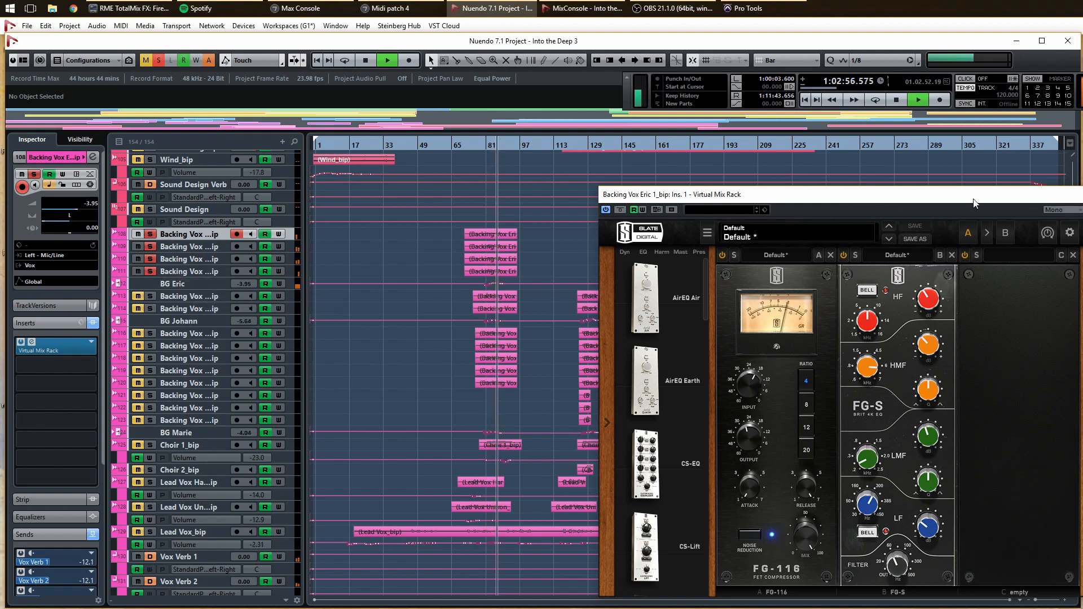
Step: Stop playback, close the Virtual Mix Rack window and clear all solos
key("space")
left_click(1062, 196)
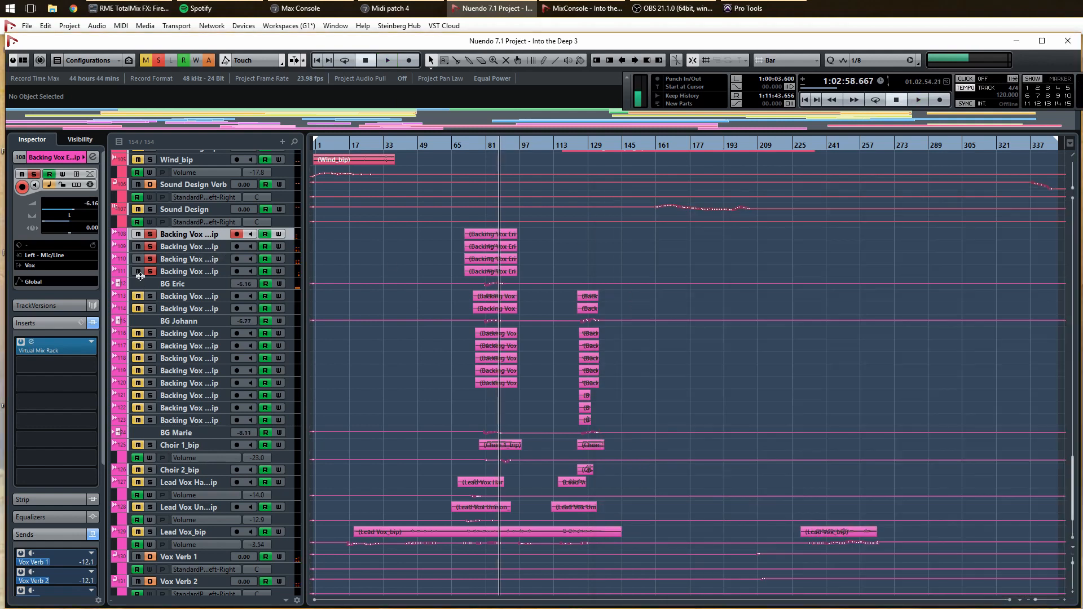
left_click(159, 61)
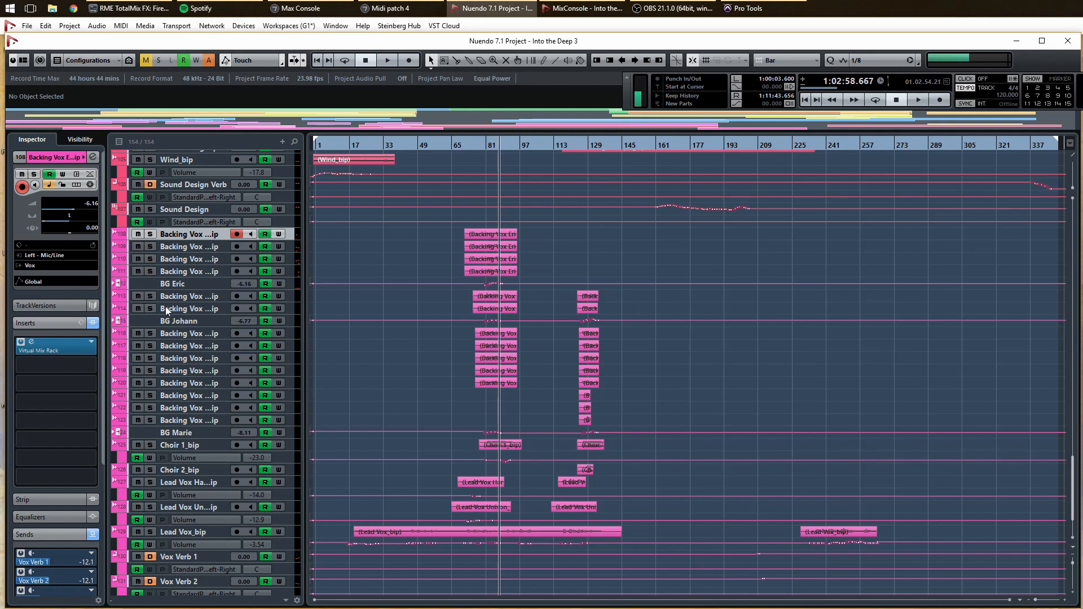
Step: Play backing vocal tracks 113 and 114 in solo with the Virtual Mix Rack insert of track 113 open
left_click_drag(156, 297, 154, 305)
left_click(183, 296)
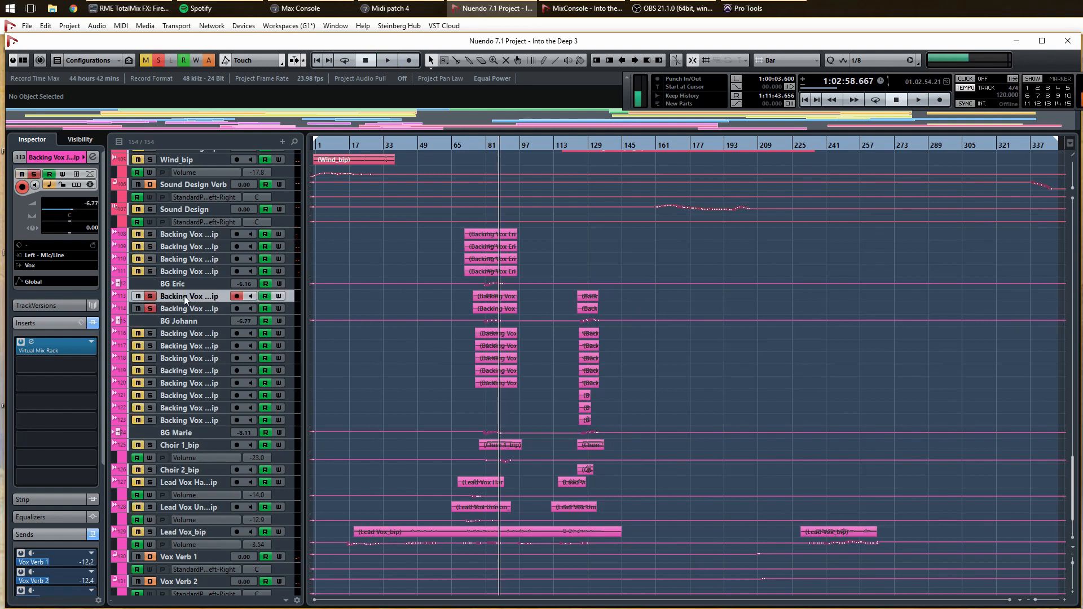
key("space")
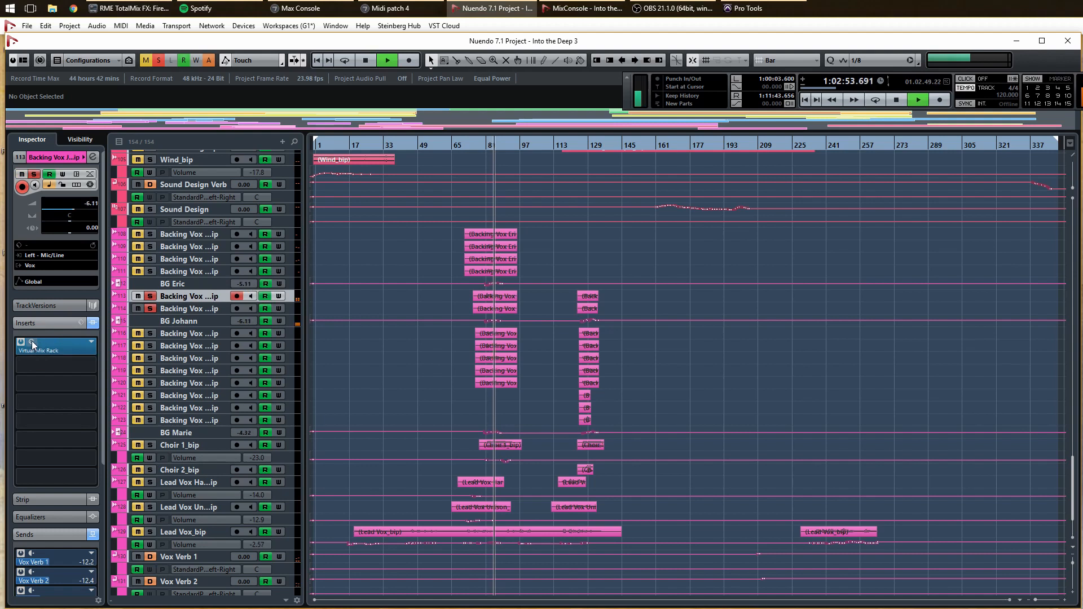
left_click_drag(1082, 277, 570, 129)
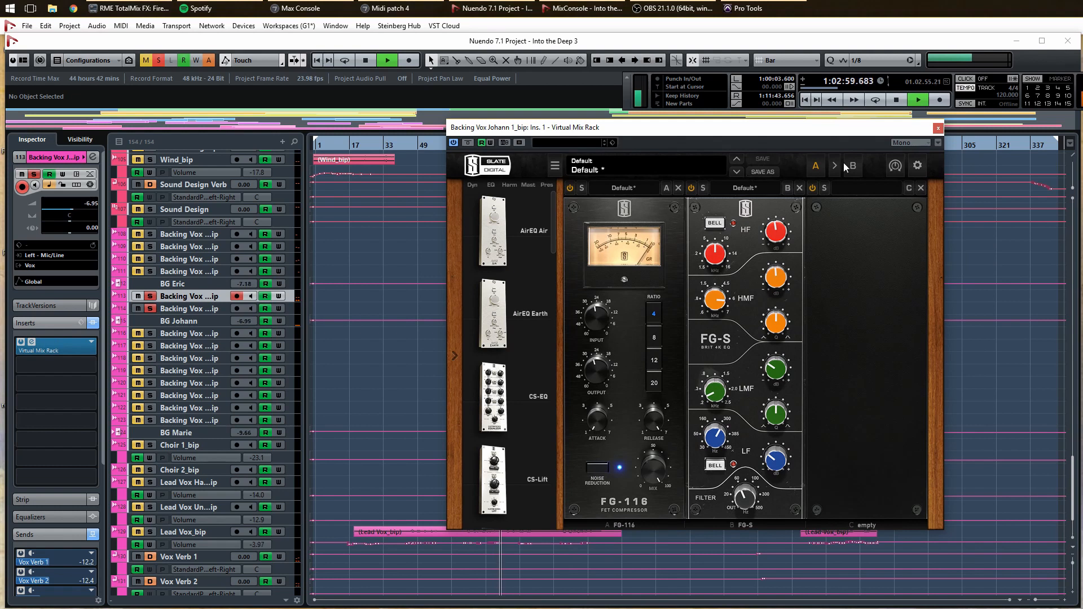
Step: Stop playback, close the Virtual Mix Rack window and unsolo backing vocal tracks 113 and 114
key("space")
left_click(940, 128)
left_click(150, 296)
left_click(150, 309)
Step: Solo backing vocal tracks 116 through 123 together and play them
left_click(170, 333)
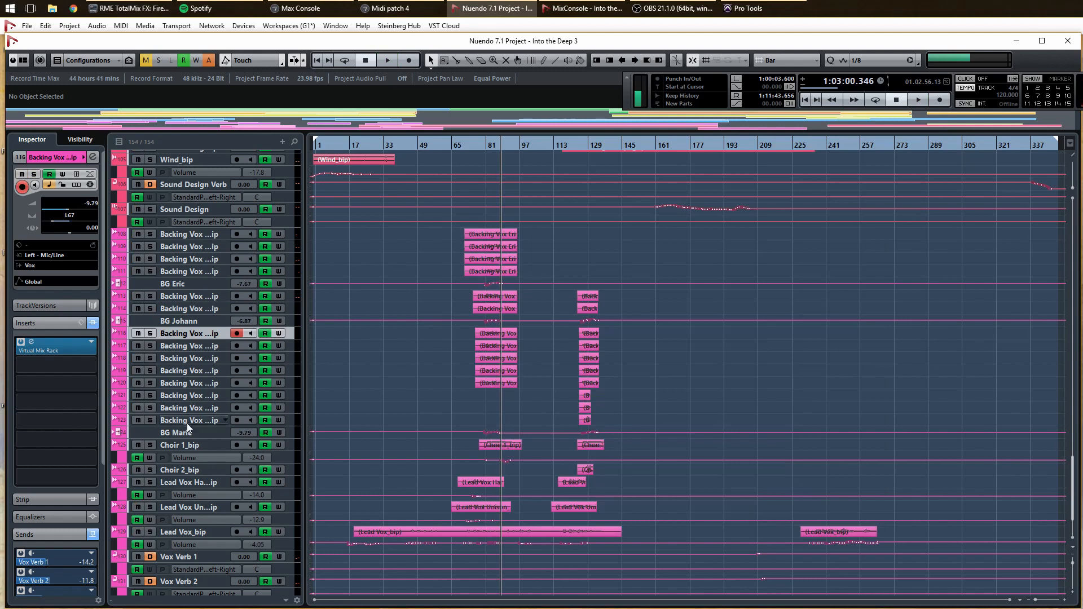
left_click(188, 421, "shift")
left_click(150, 420)
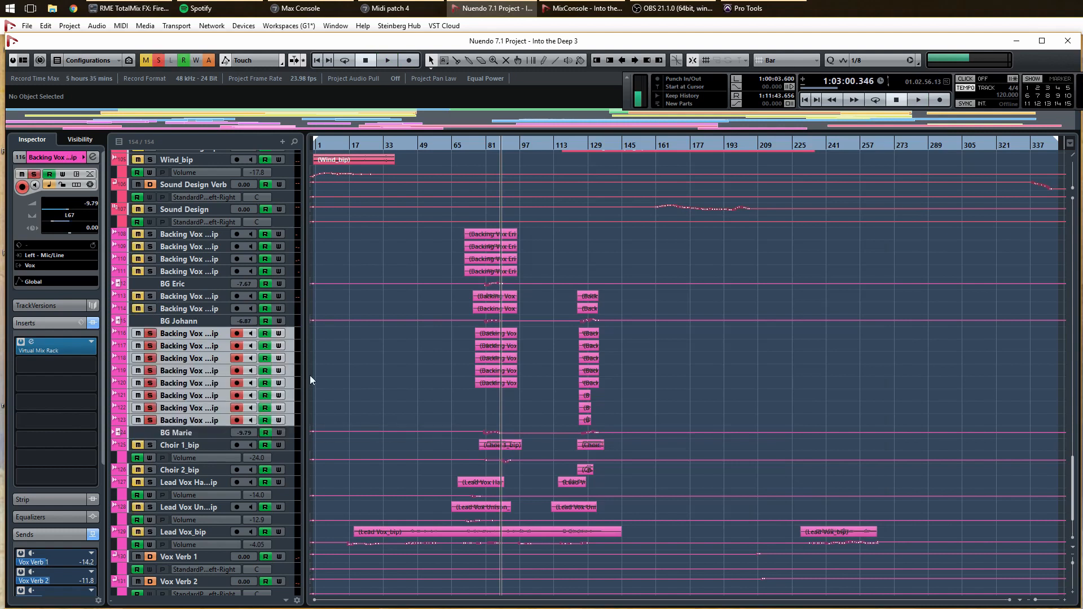
key("KP_Subtract")
key("space")
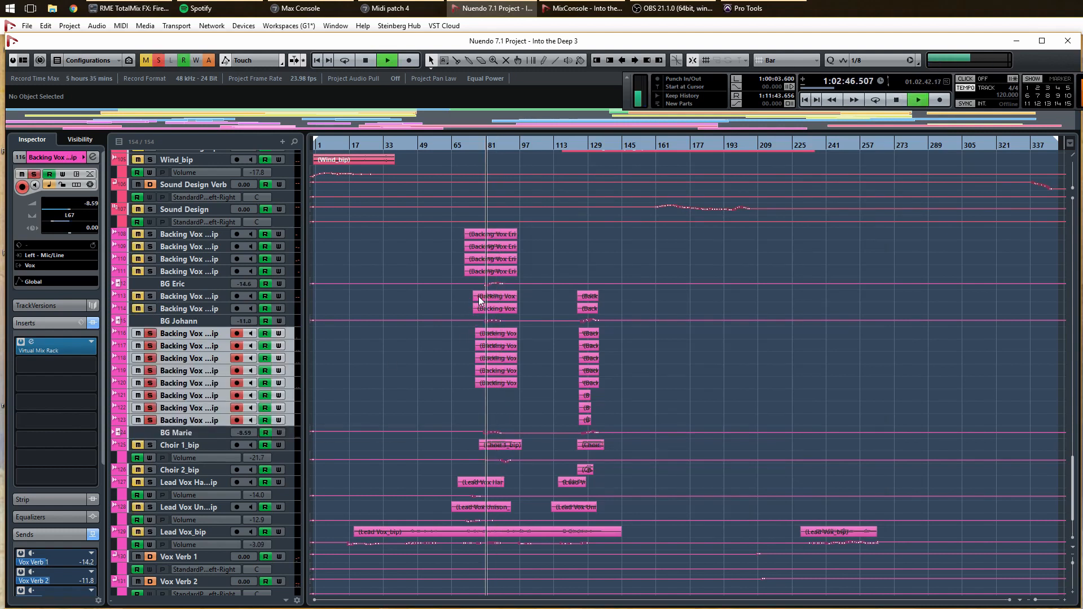
Step: Open the Virtual Mix Rack insert on backing vocal track 116 and move its window fully into view
left_click(178, 333)
left_click(31, 340)
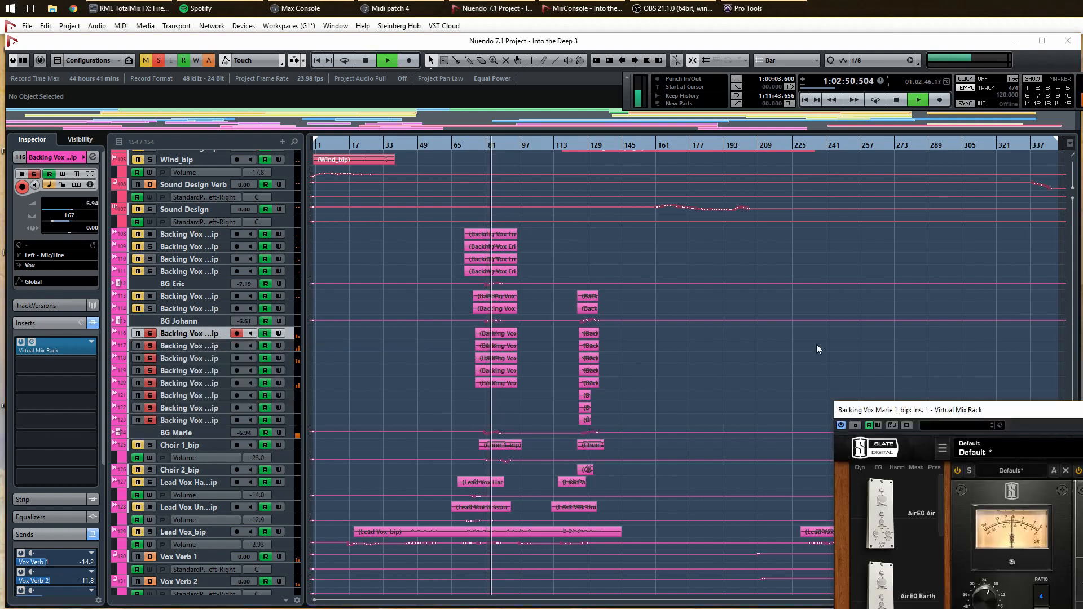
left_click_drag(960, 416, 691, 164)
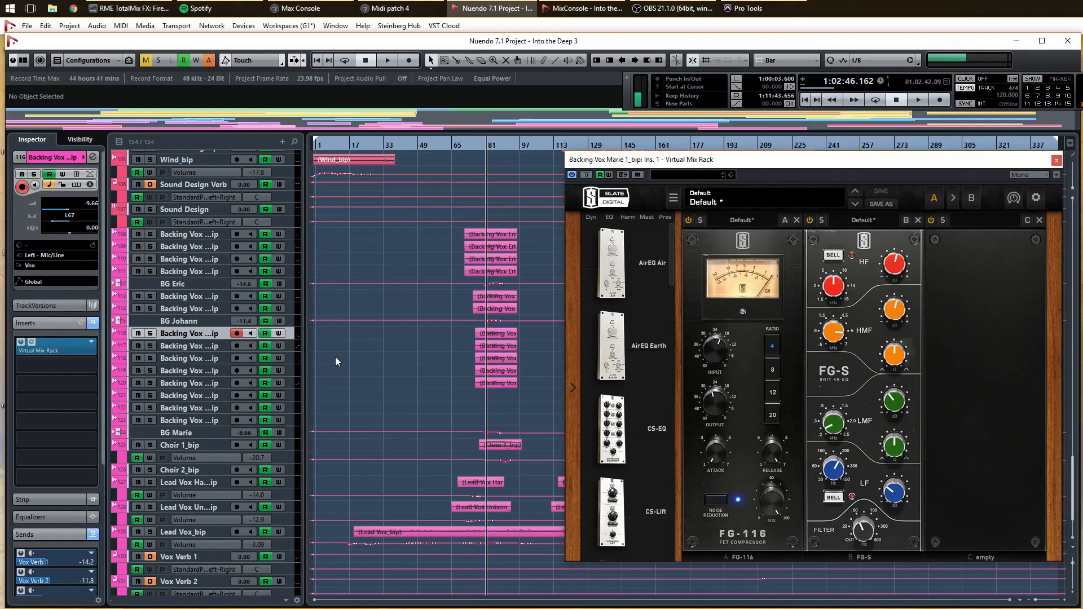
Step: Audition track 116 in solo while bypassing and re-enabling its Virtual Mix Rack, ending with playback stopped and the solo off
left_click(150, 334)
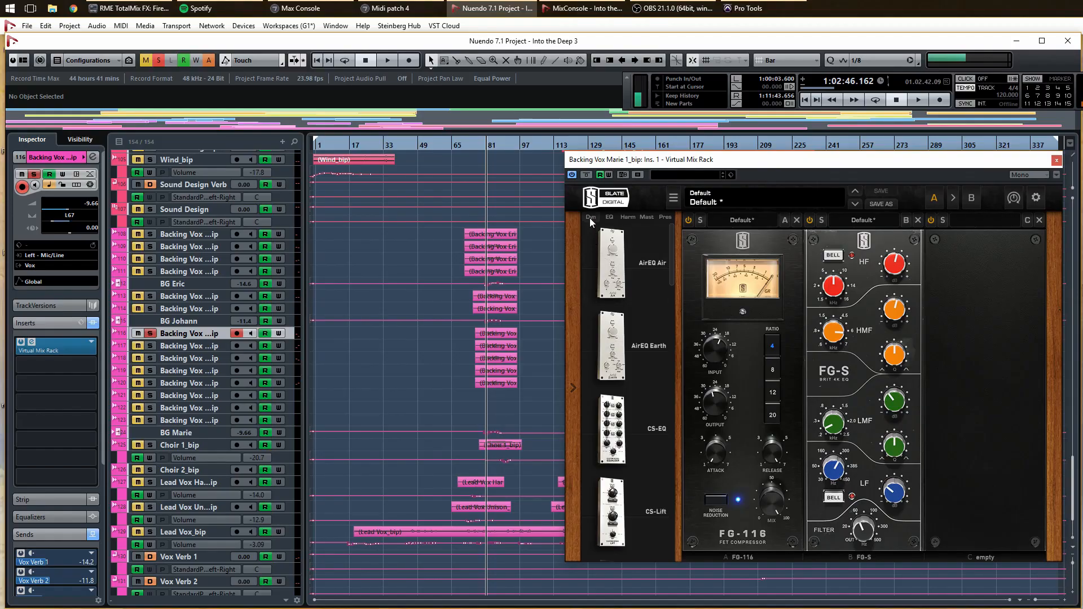
key("space")
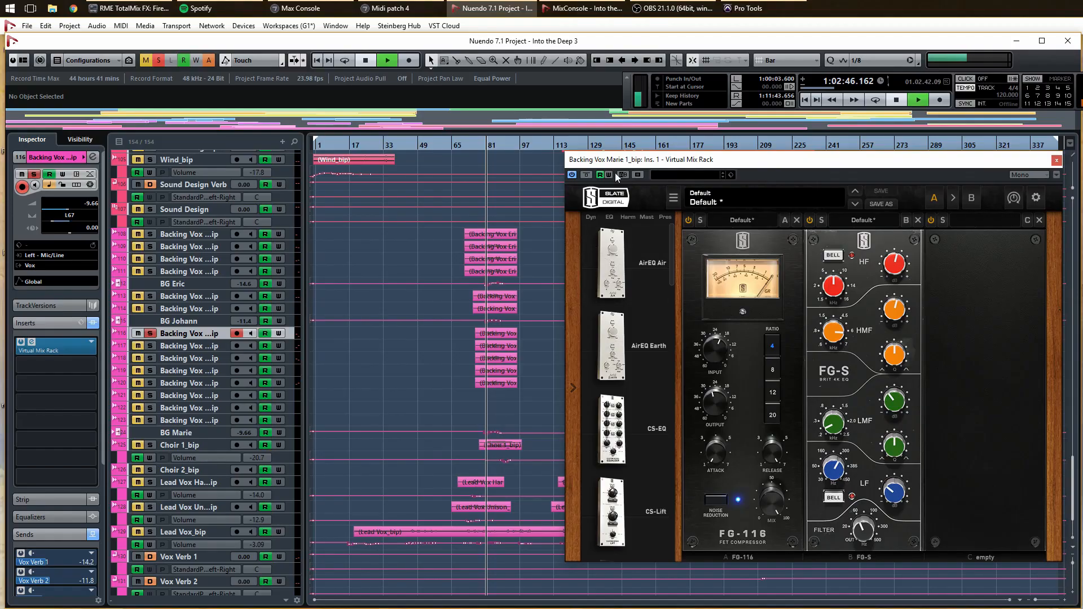
left_click(587, 175)
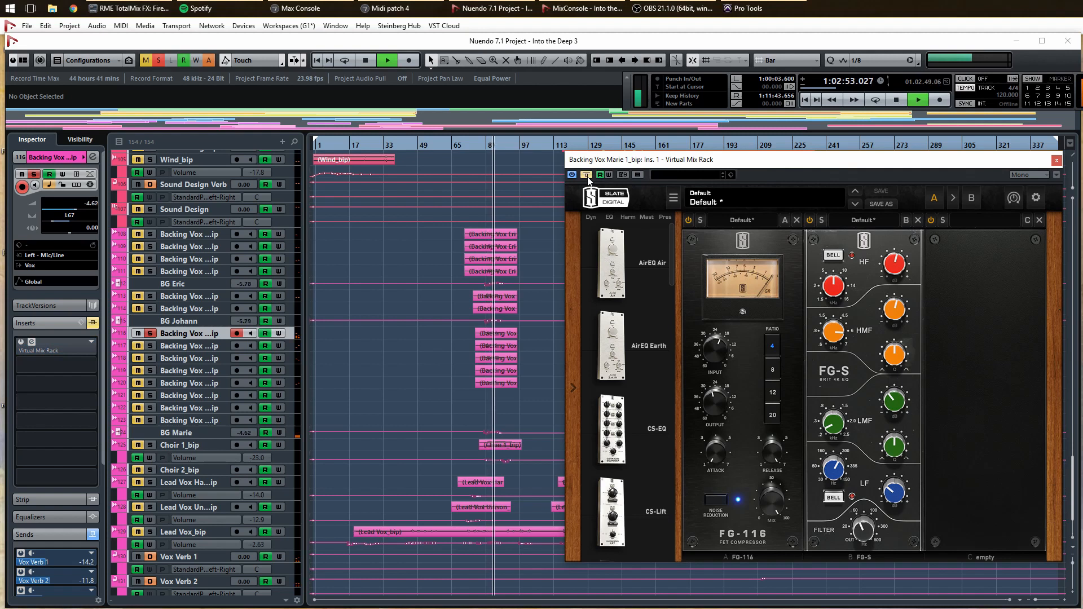
left_click(587, 176)
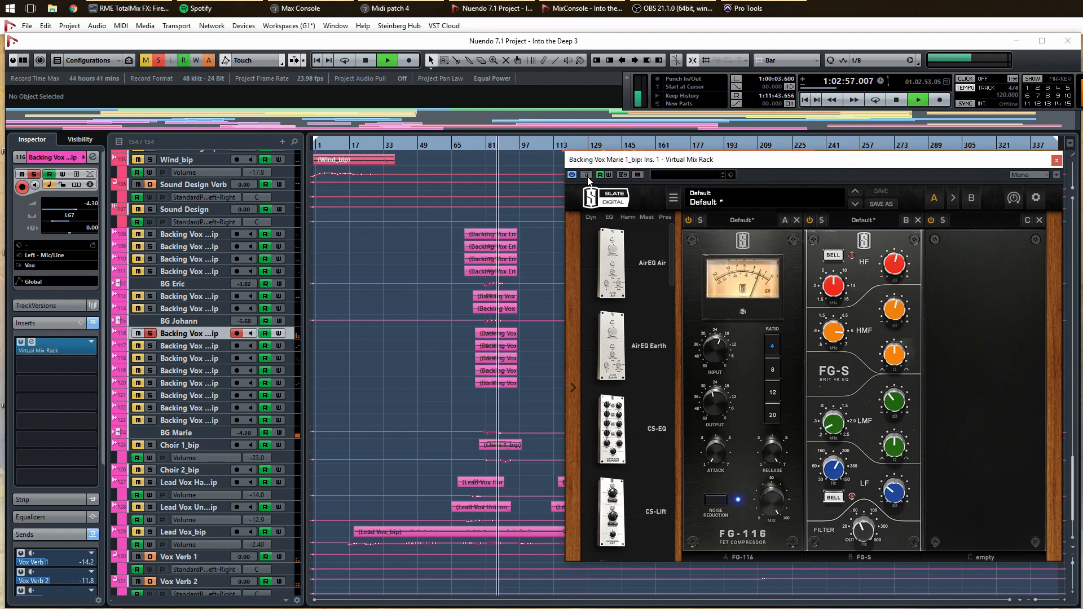
key("space")
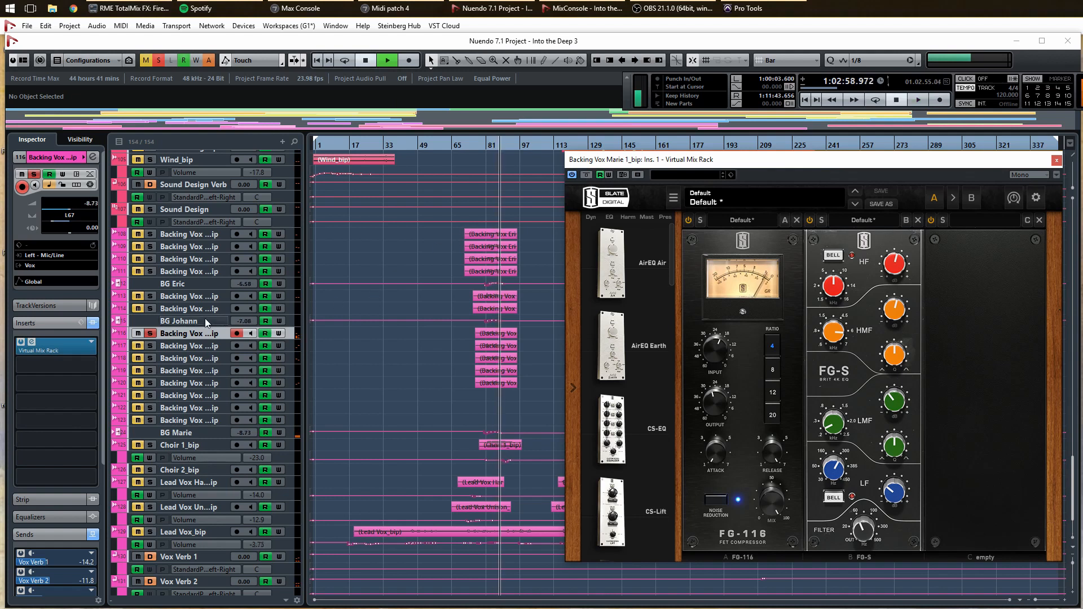
left_click(154, 335)
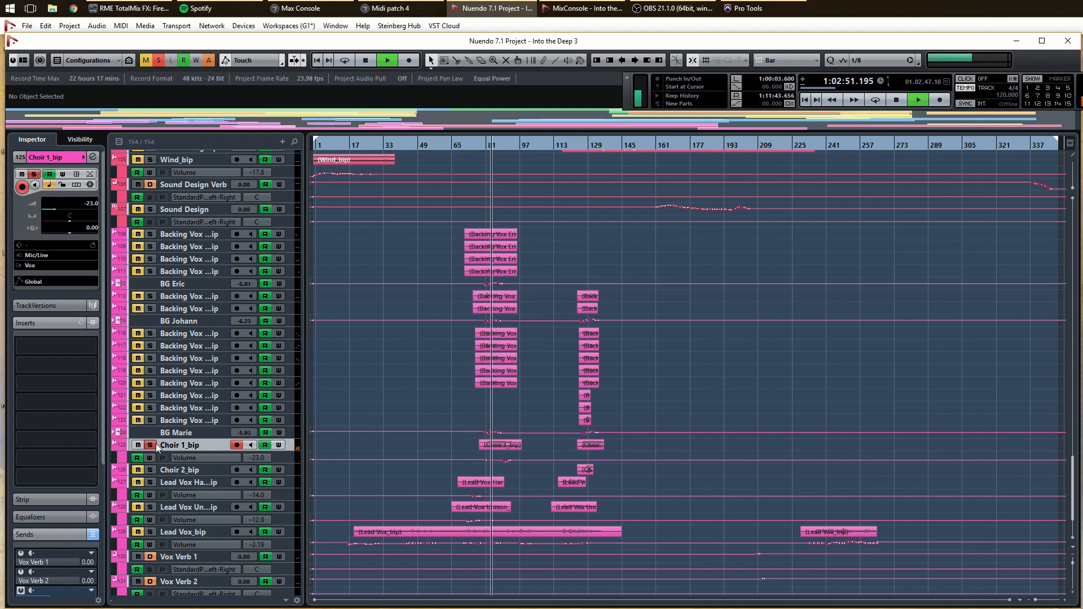
Step: Stop playback and unsolo the Choir 1_bip track
key("space")
left_click(150, 445)
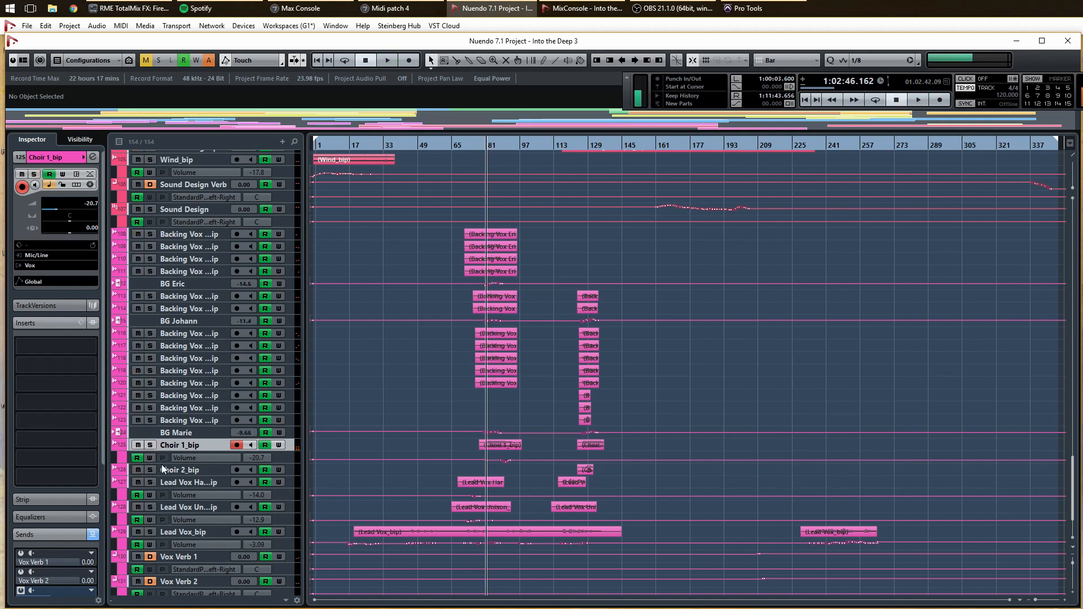
Step: Solo the lead vocal harmony and unison tracks together and play them from about bar 75
scroll(362, 443, "down", 3)
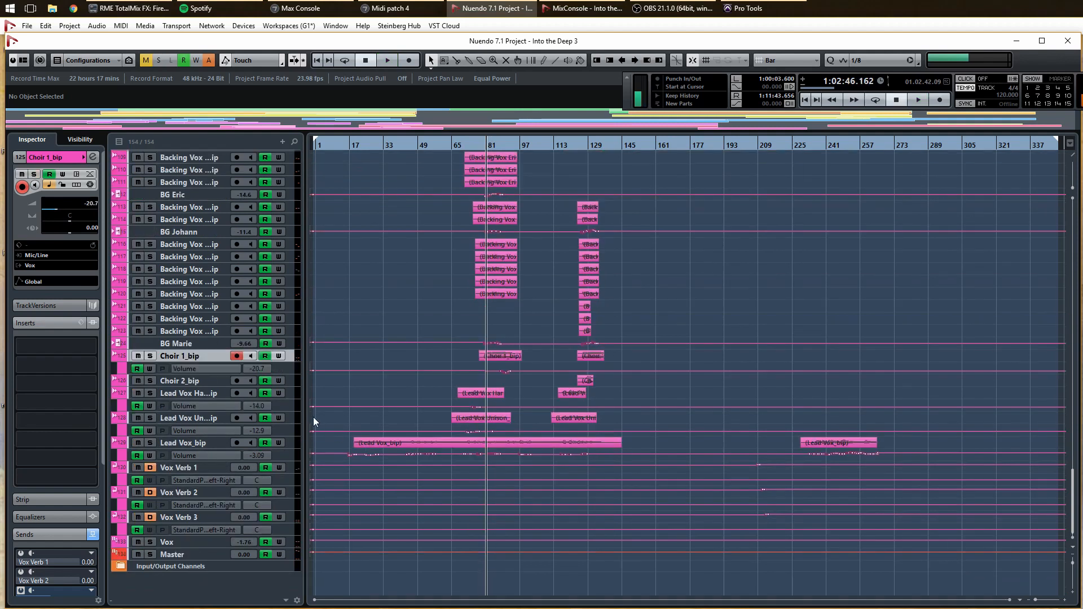
left_click(192, 394)
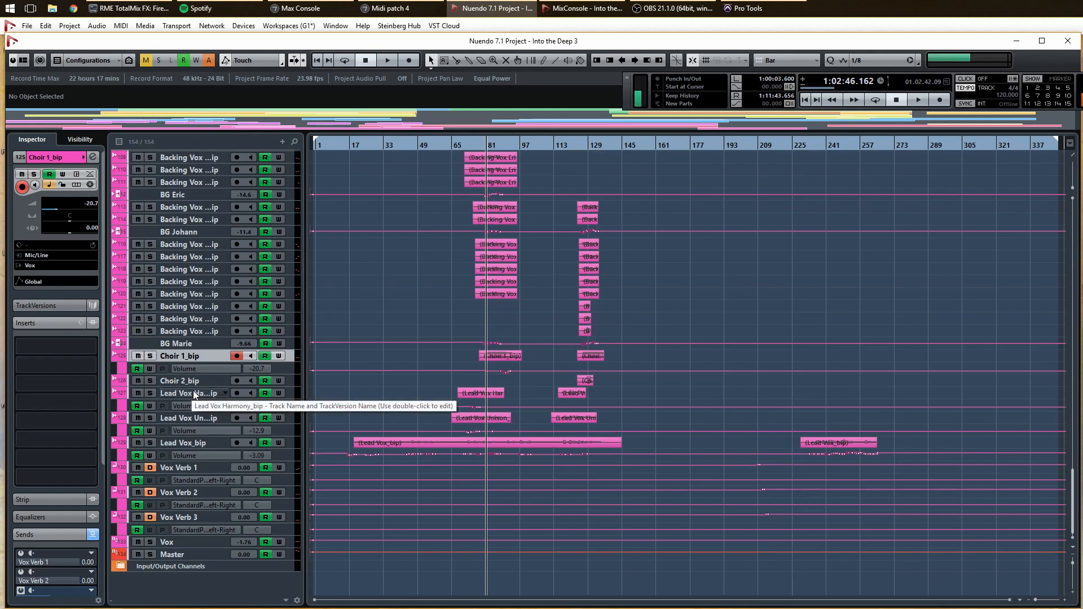
left_click(181, 424, "ctrl")
left_click(150, 418)
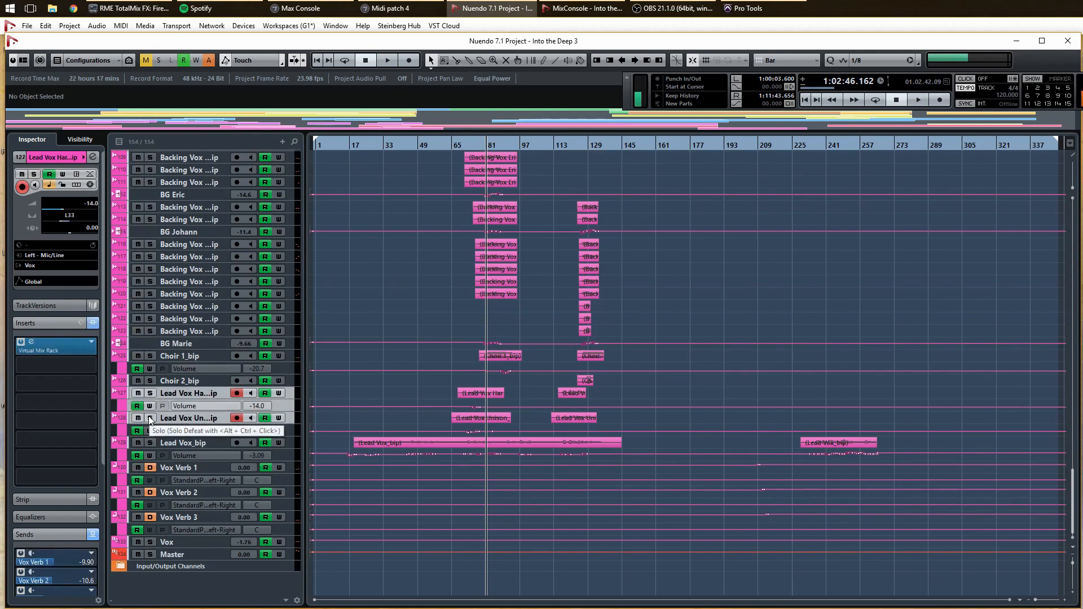
left_click(474, 146)
key("space")
Step: View the Virtual Mix Rack insert on Lead Vox Harmony_bip during playback and close its window
left_click(179, 395)
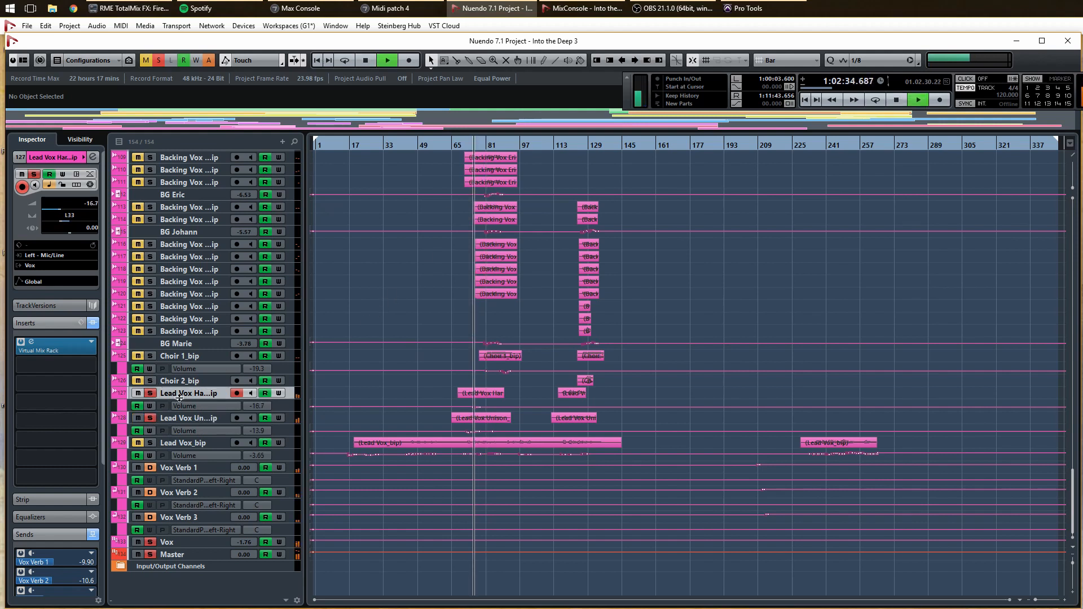
left_click(32, 342)
left_click_drag(965, 414, 701, 163)
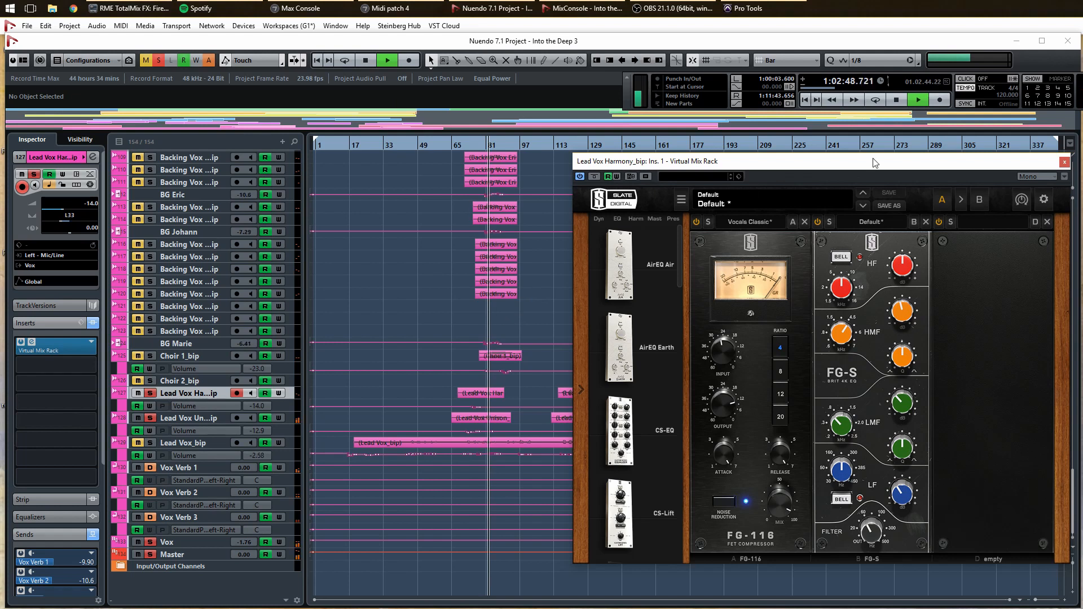
left_click(1065, 162)
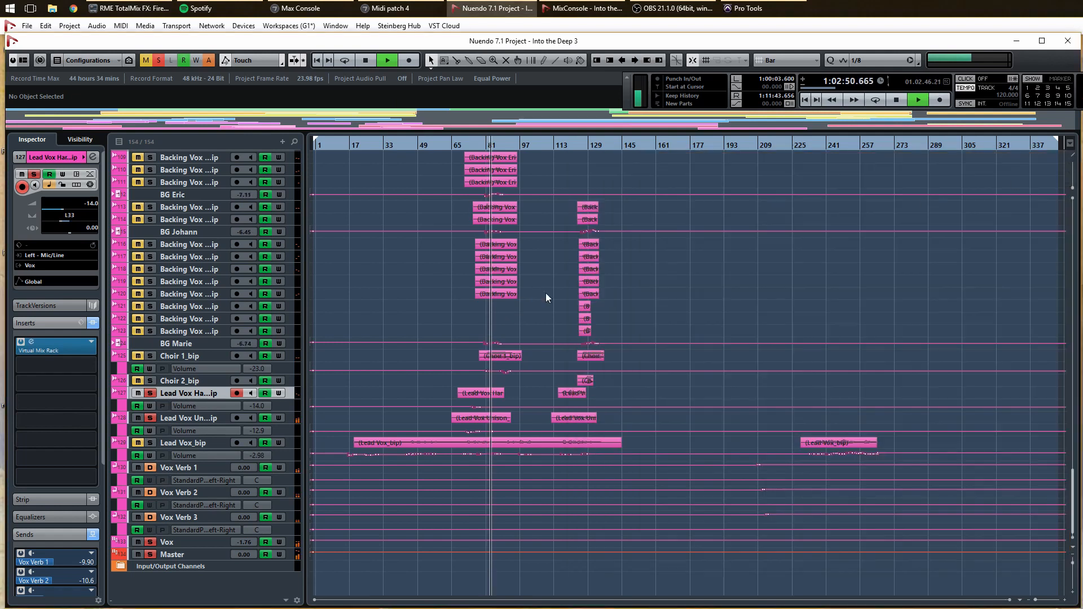
Step: Stop playback and unsolo the lead vocal harmony and unison tracks
key("space")
left_click(150, 393)
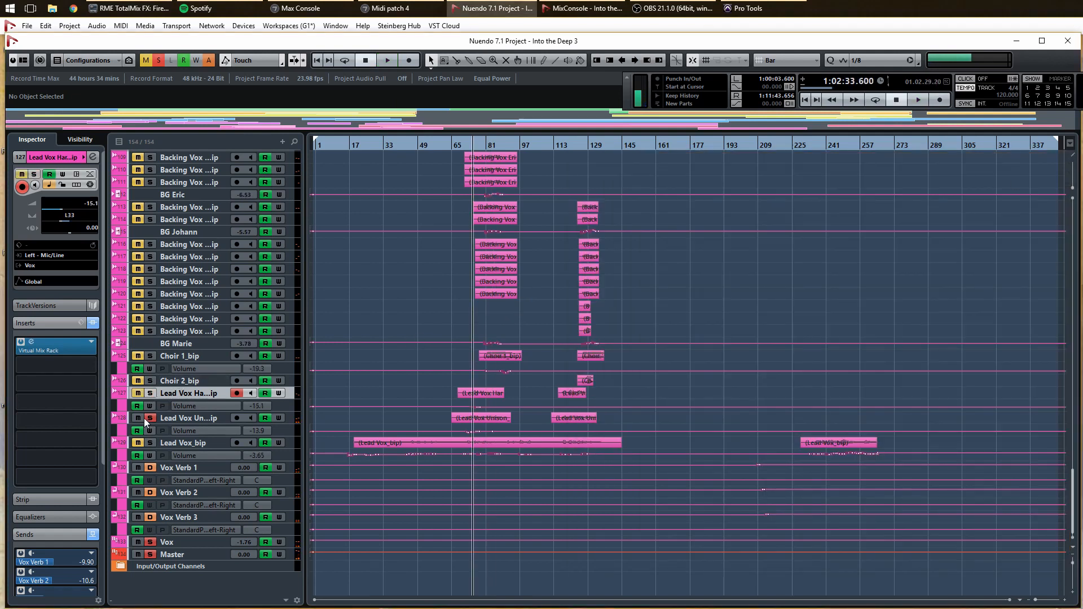
left_click(147, 418)
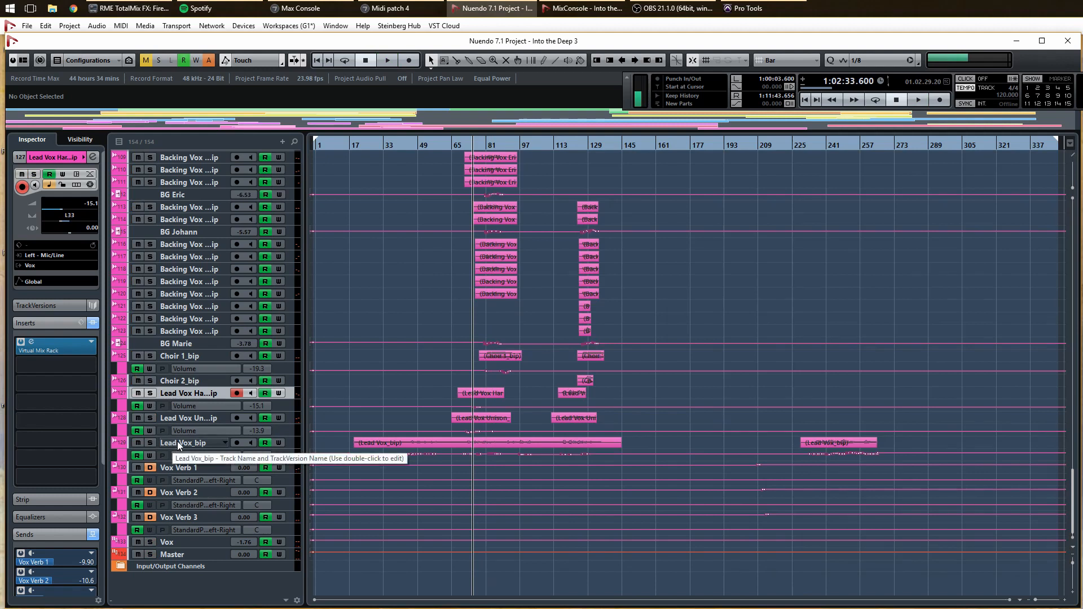
Step: Play the Lead Vox_bip track in solo and open its Virtual Mix Rack insert
left_click(177, 442)
left_click(150, 444)
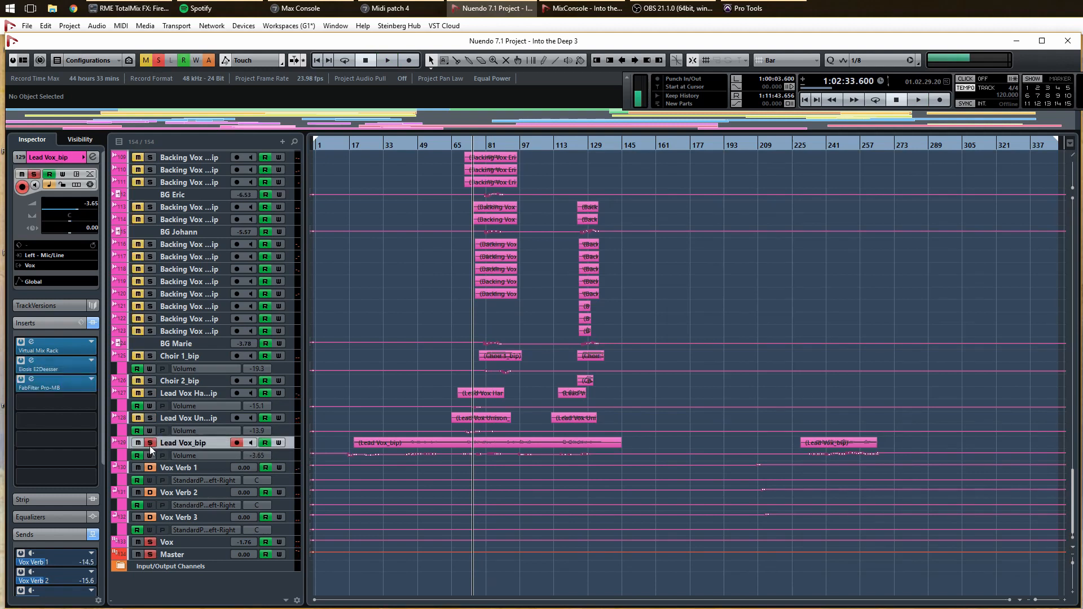
key("space")
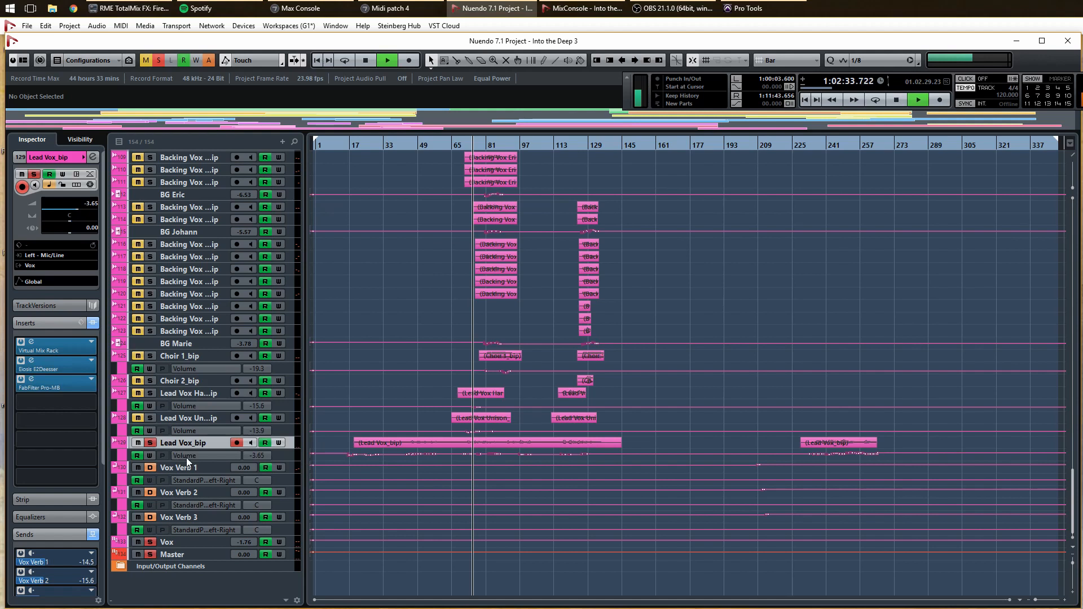
left_click(32, 340)
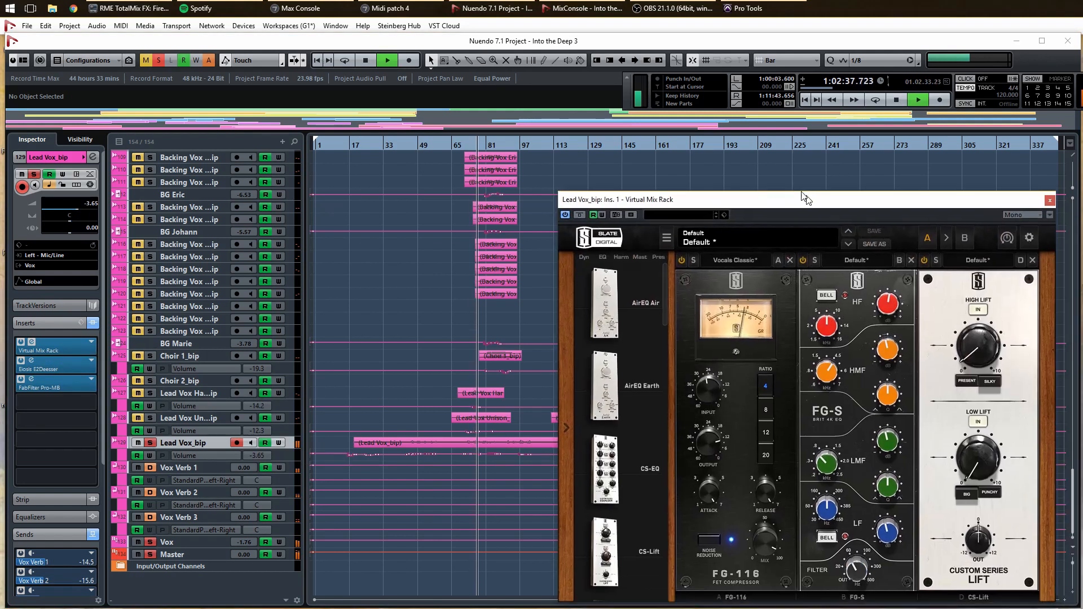
Step: Compare Lead Vox_bip with its Virtual Mix Rack insert active and bypassed during playback, leave it bypassed, and stop playback
left_click_drag(807, 199, 782, 167)
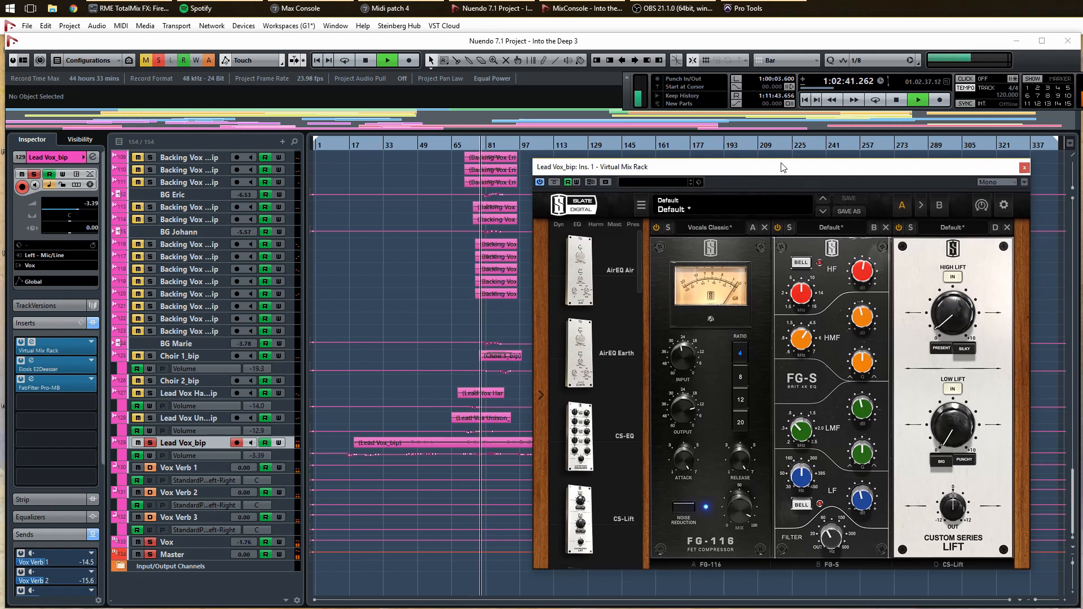
left_click(554, 182)
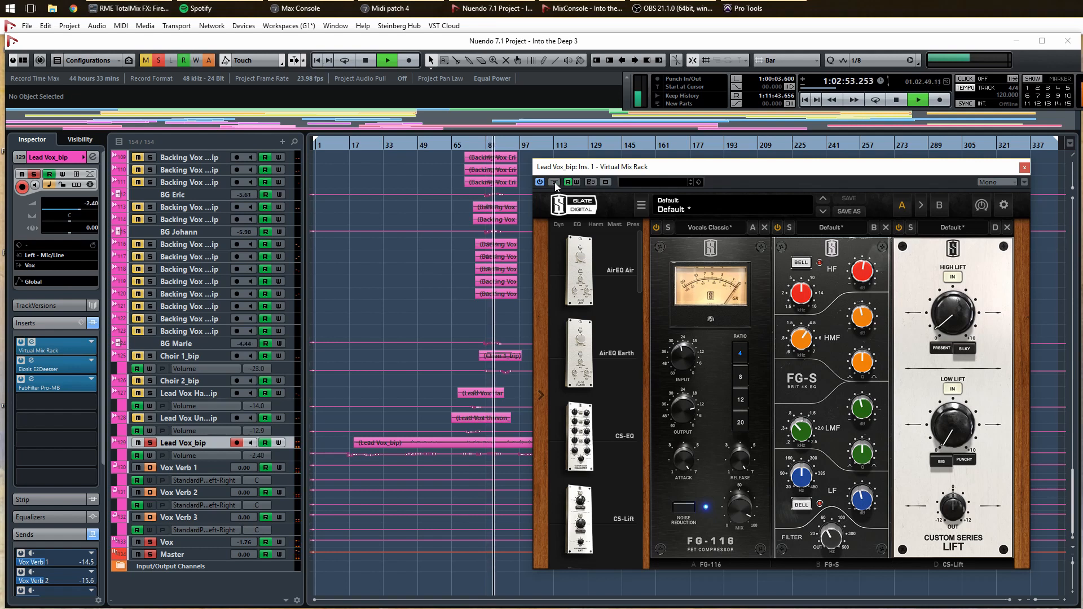
left_click(555, 183)
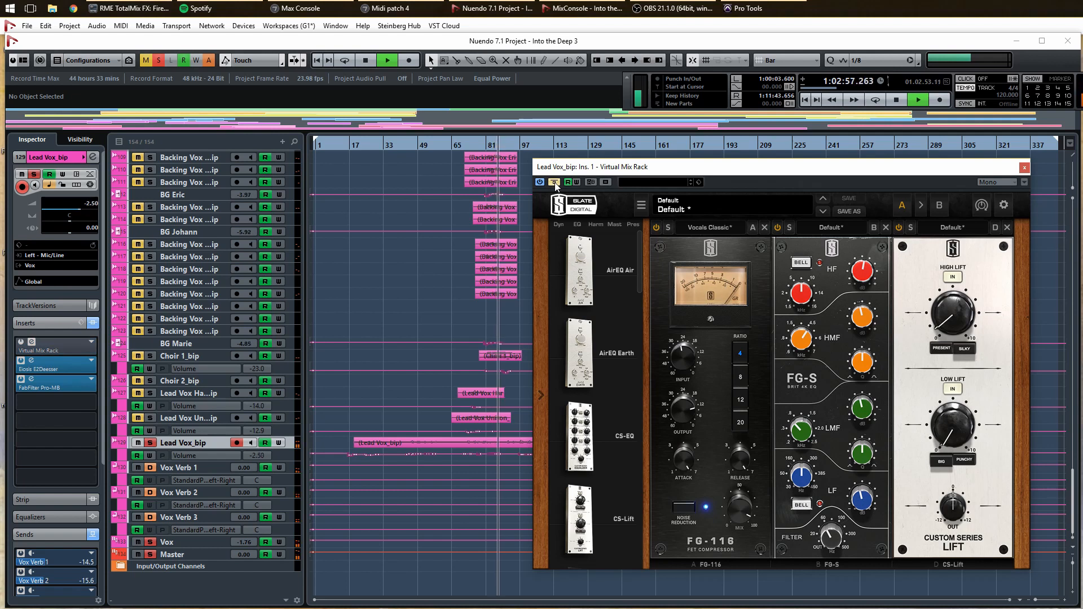
key("space")
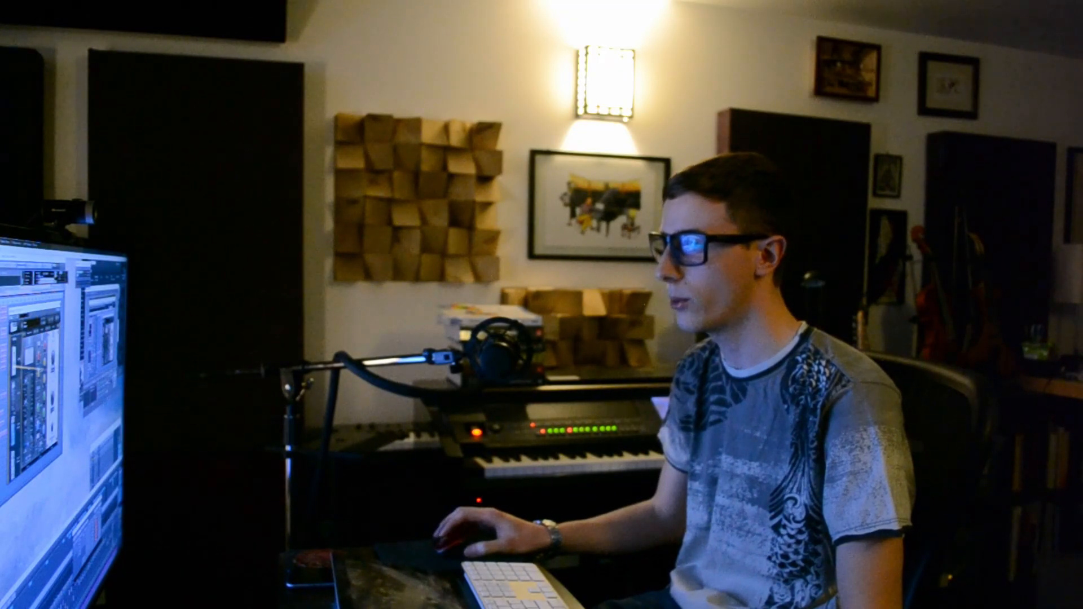
Step: Examine the volume automation curve of the Lead Vox_bip track up close across the song
scroll(589, 309, "up", 2)
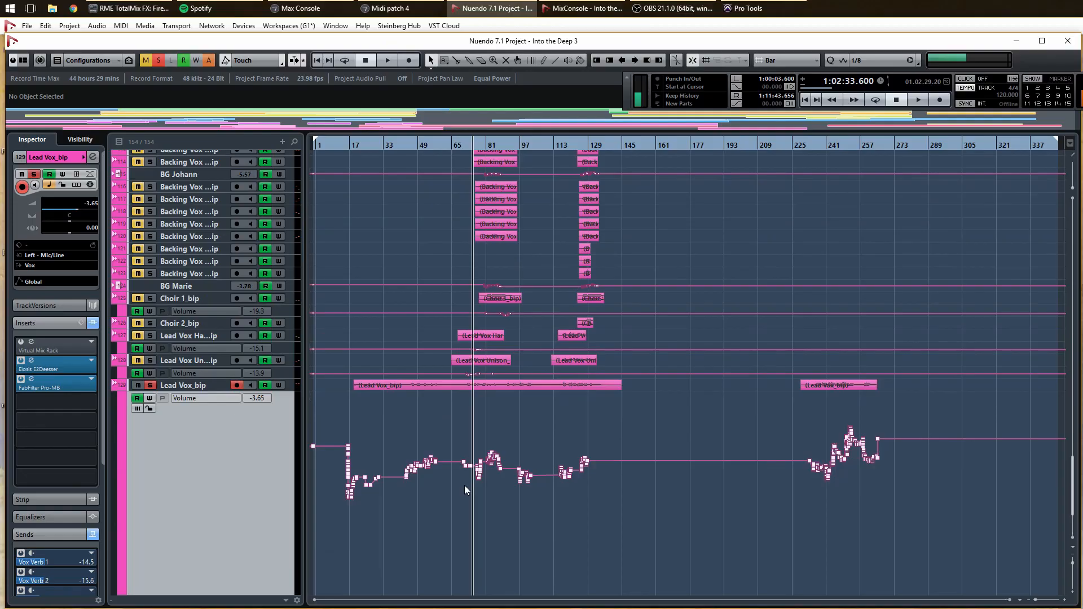
key("h")
key("h")
key("h")
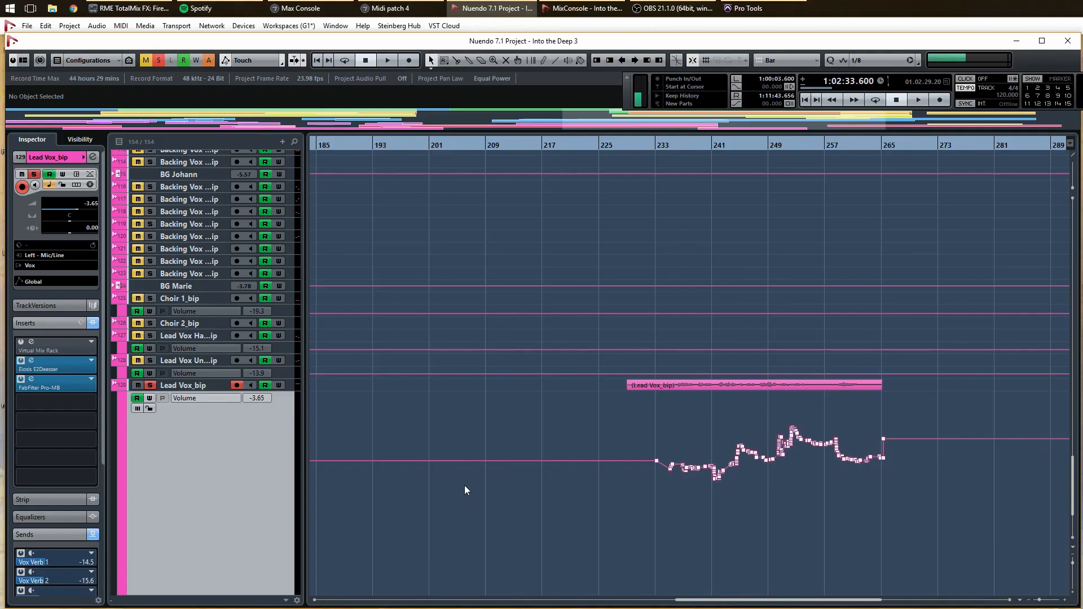
scroll(465, 489, "left", 10)
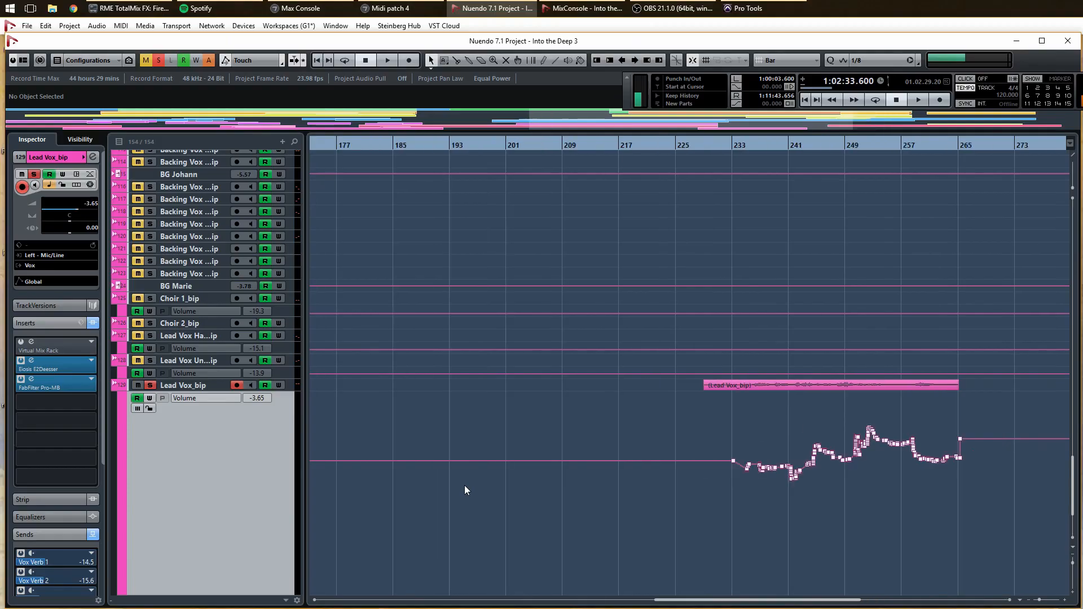
scroll(464, 485, "left", 3)
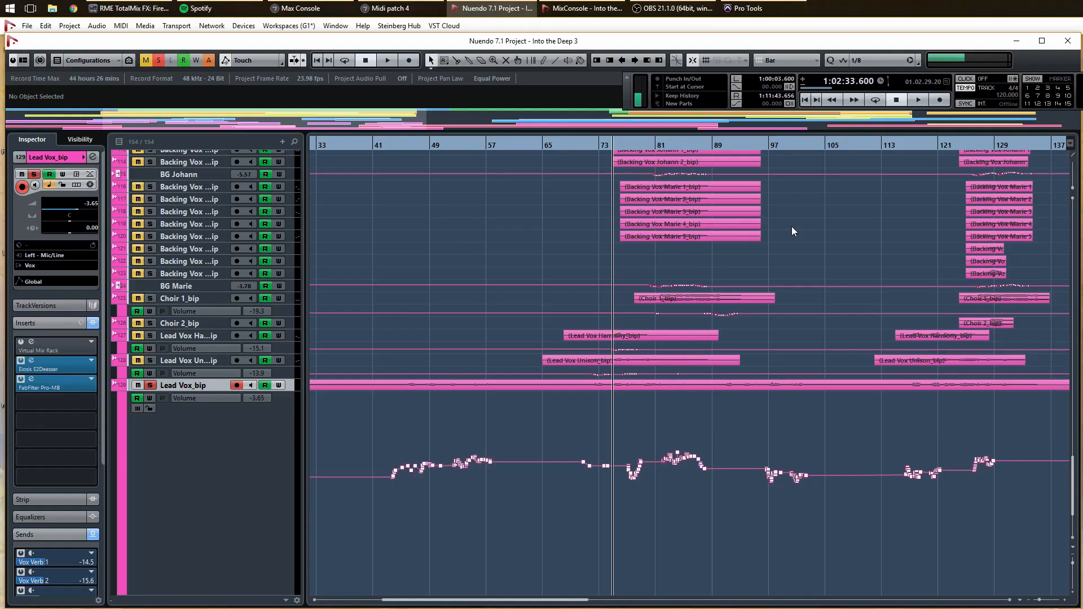
Step: Open the Automation Panel, enable automation writing on Lead Vox_bip, and toggle Trim mode on and back off
key("F6")
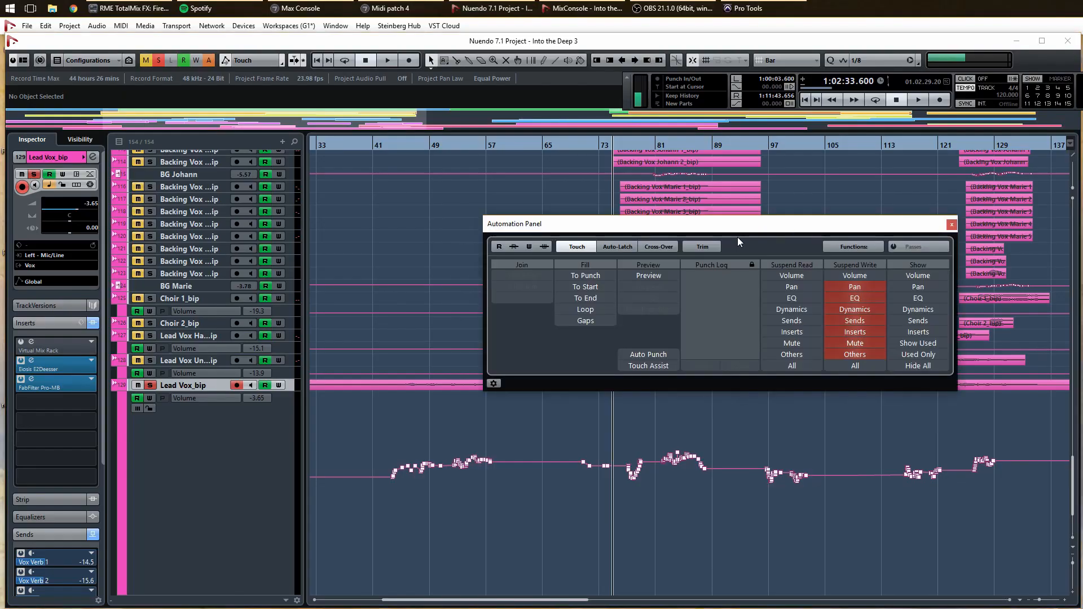
left_click(715, 249)
left_click(278, 386)
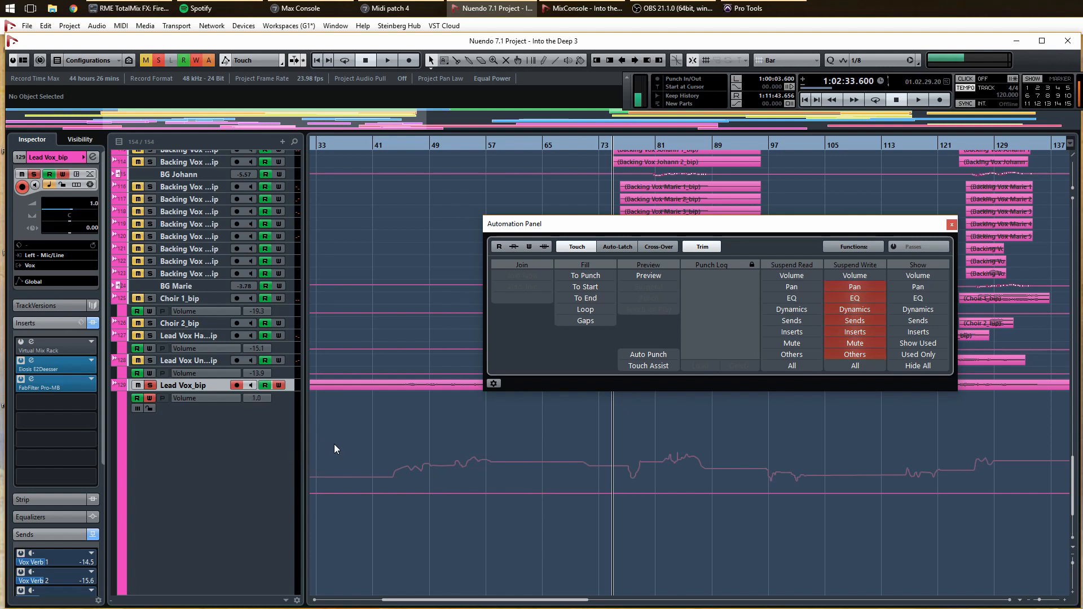
left_click(704, 247)
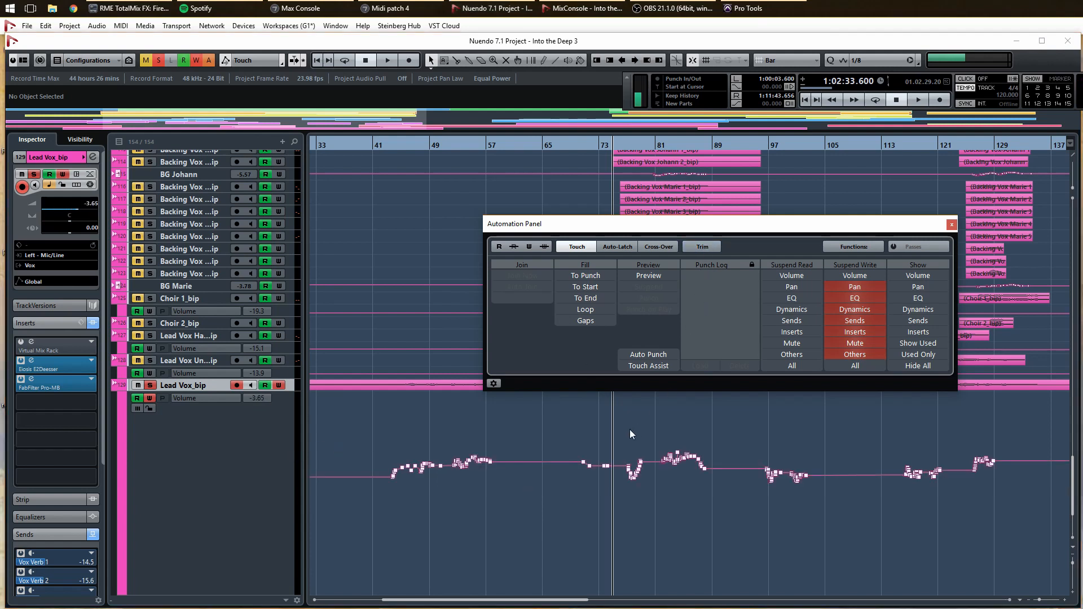